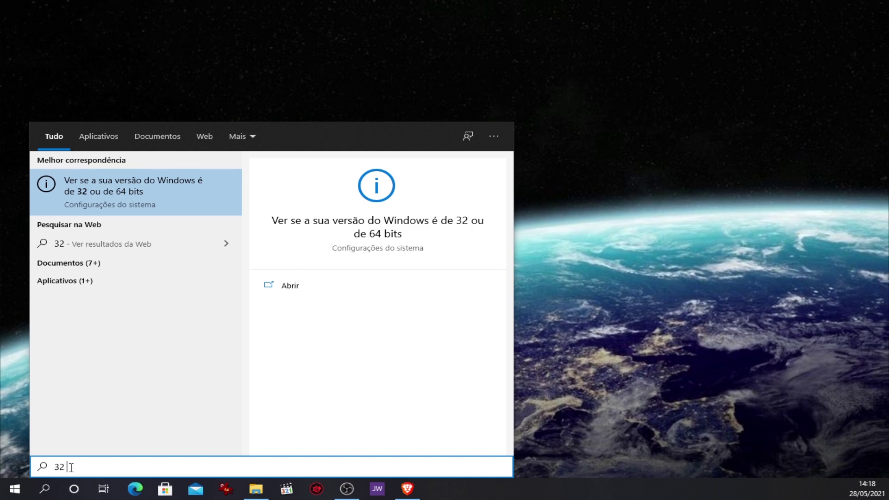
- Open the system setting that shows whether Windows is 32 or 64 bits and examine the Tipo de sistema entry
left_click(292, 288)
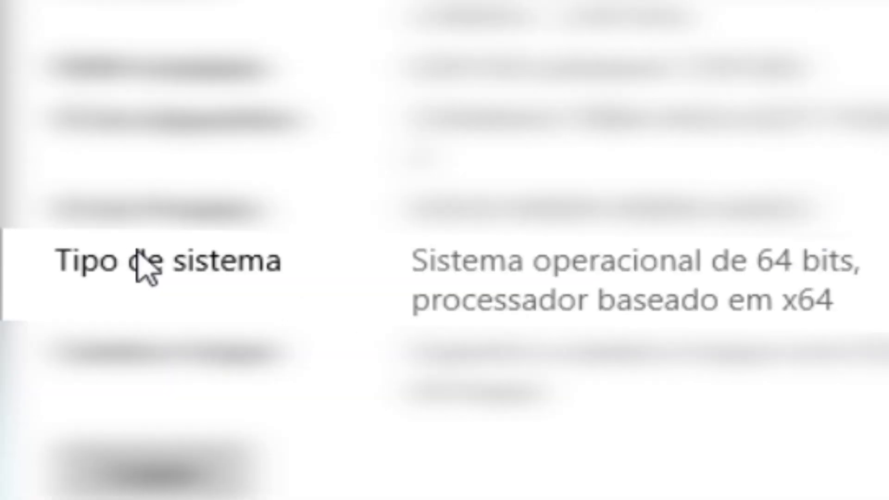
left_click_drag(315, 254, 396, 259)
left_click_drag(705, 276, 872, 293)
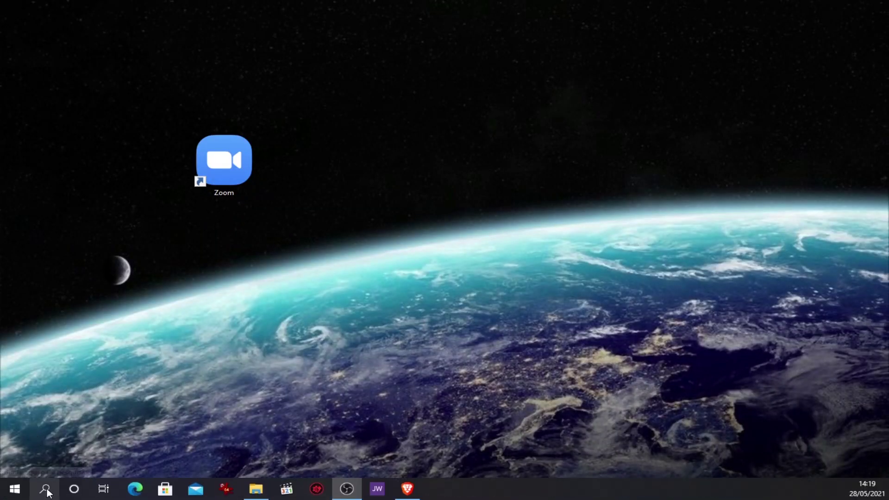
- Search Windows for "sobre" and open Sobre o computador
left_click(45, 489)
type("so")
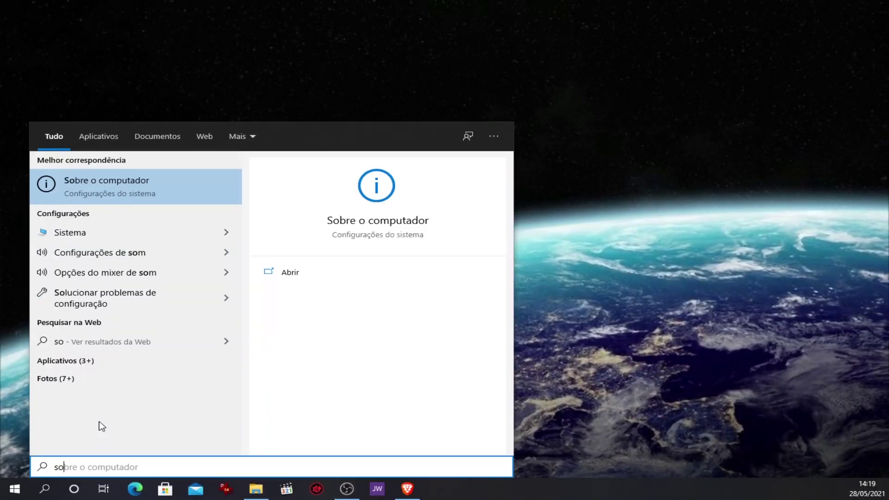
type("bre")
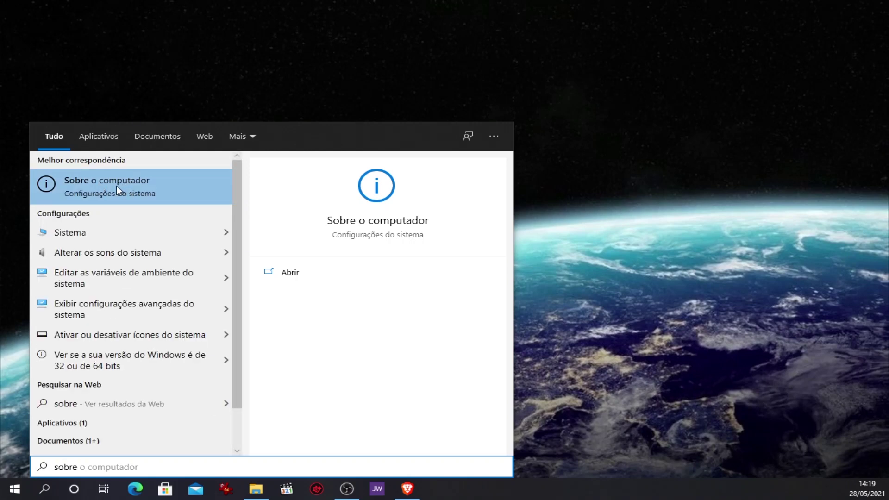
left_click(297, 277)
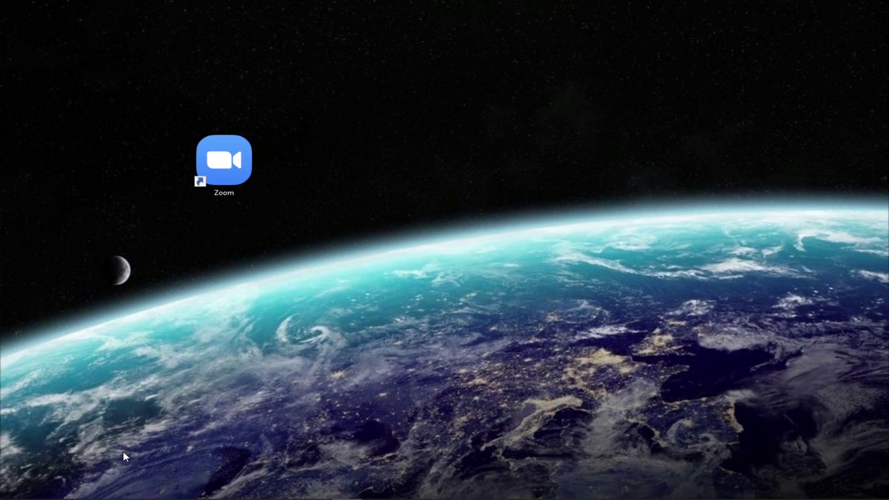
- Open Windows Settings, find "sobre" and go to Sobre o computador
key("super+i")
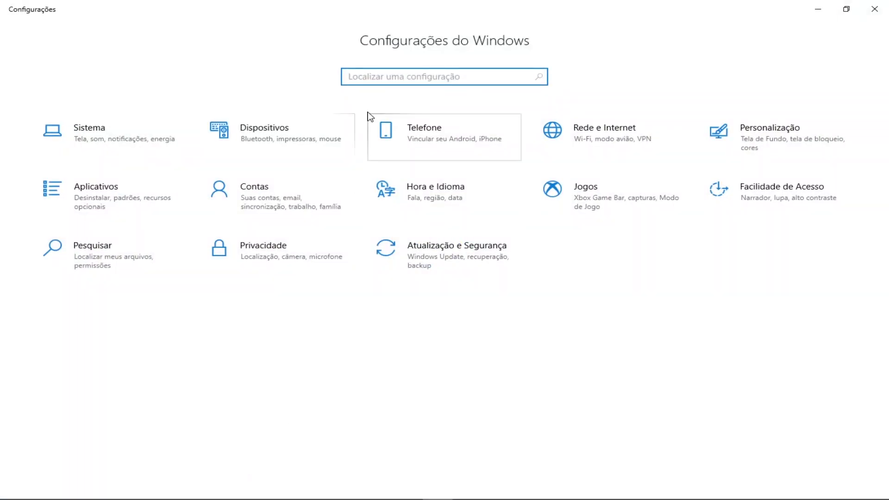
type("sobre")
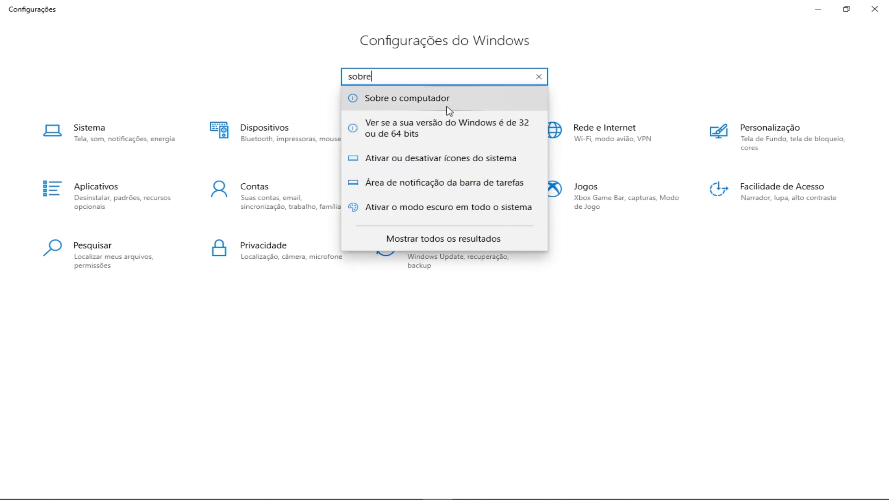
left_click(425, 99)
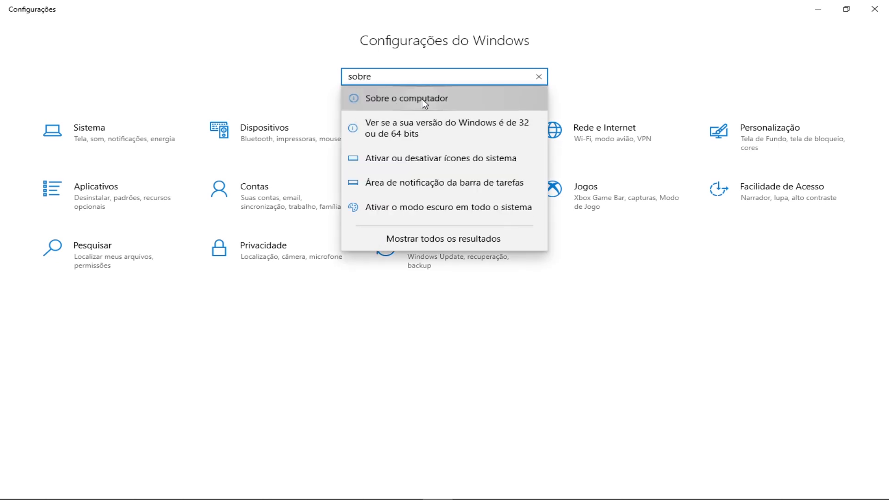
- Examine the operating system and processor architecture under Tipo de sistema, and close Settings
left_click_drag(313, 254, 449, 261)
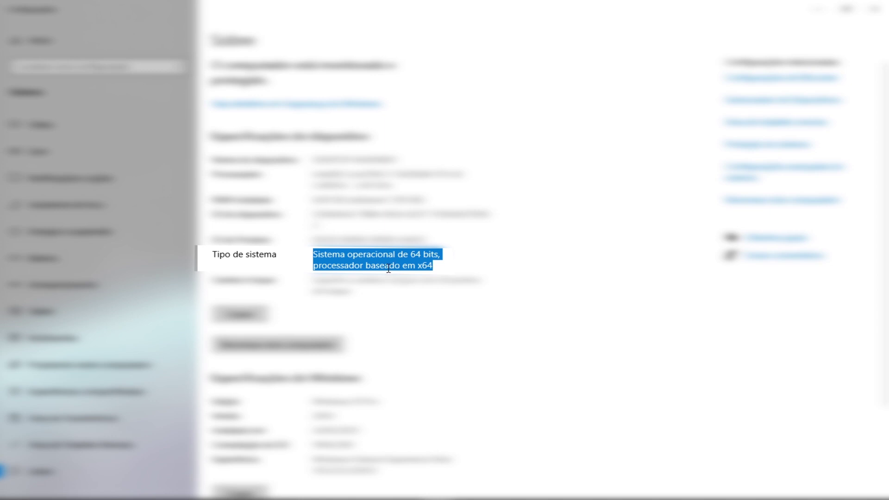
left_click_drag(327, 258, 439, 258)
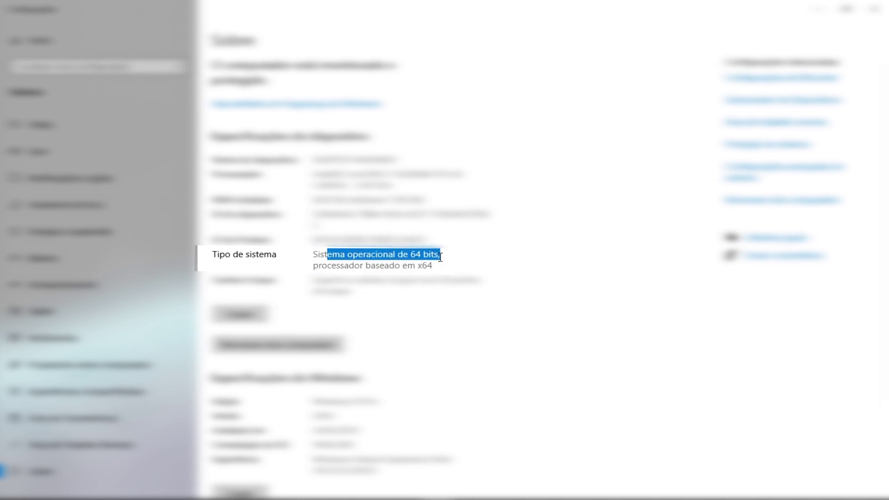
left_click(398, 266)
left_click_drag(328, 269, 314, 254)
left_click(335, 279)
left_click_drag(315, 267, 432, 267)
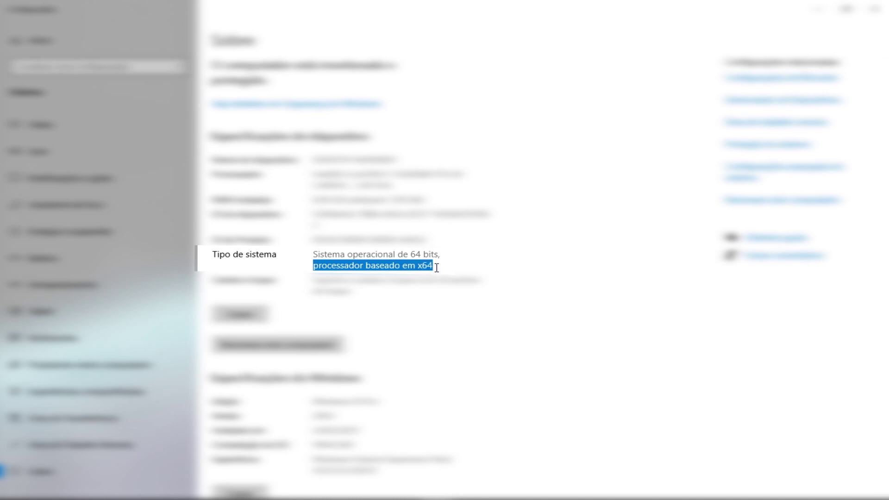
left_click_drag(441, 255, 434, 271)
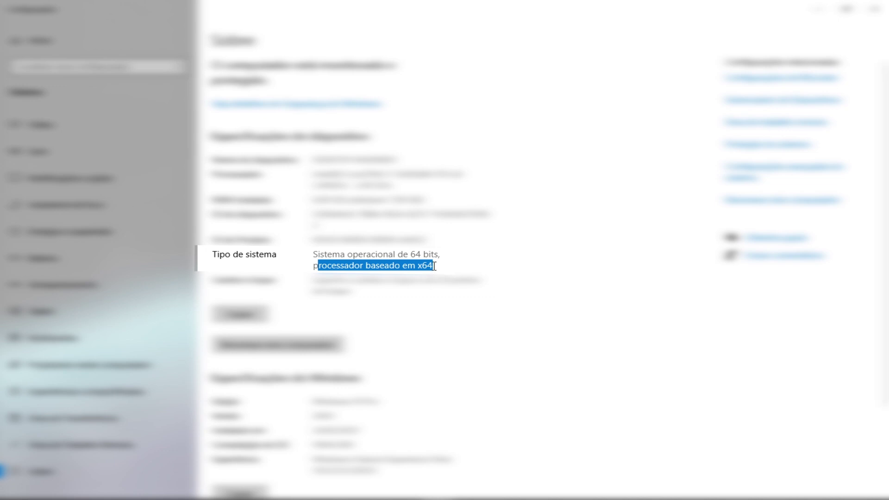
left_click_drag(437, 255, 412, 255)
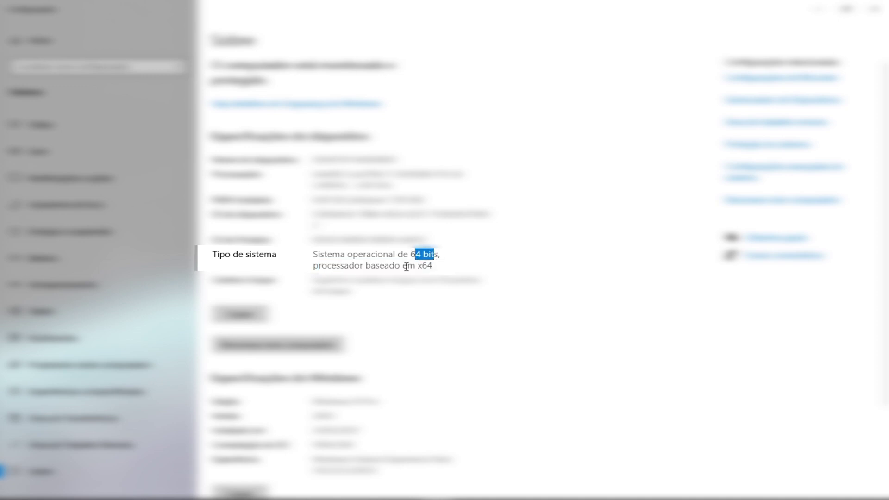
left_click(435, 255)
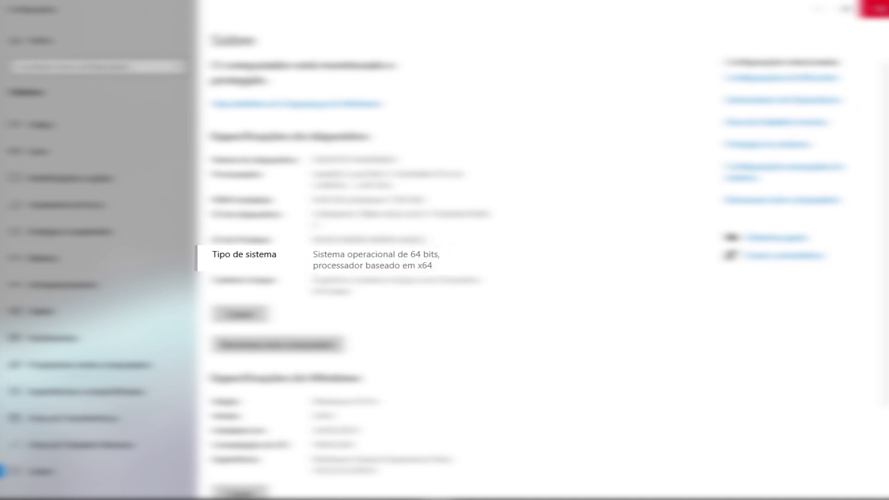
left_click(876, 8)
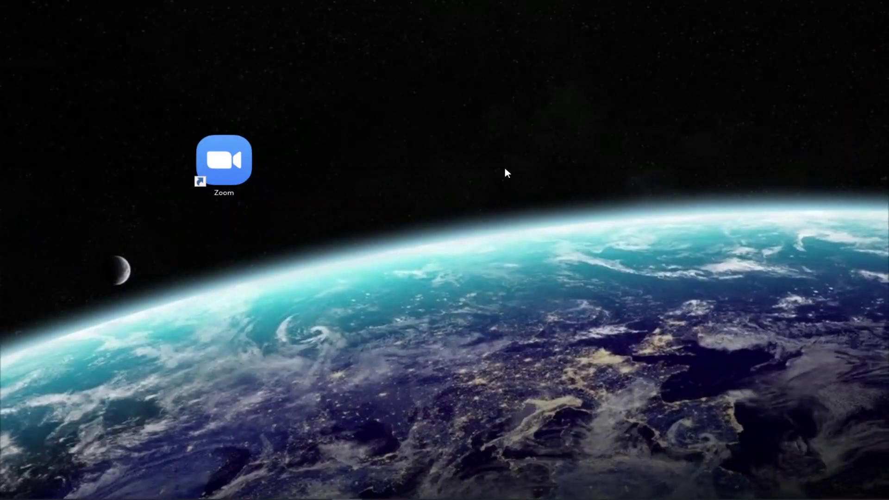
- Move the Zoom shortcut slightly on the desktop and deselect it
mouse_move(223, 173)
left_mouse_down()
mouse_move(198, 173)
mouse_move(239, 182)
left_mouse_up()
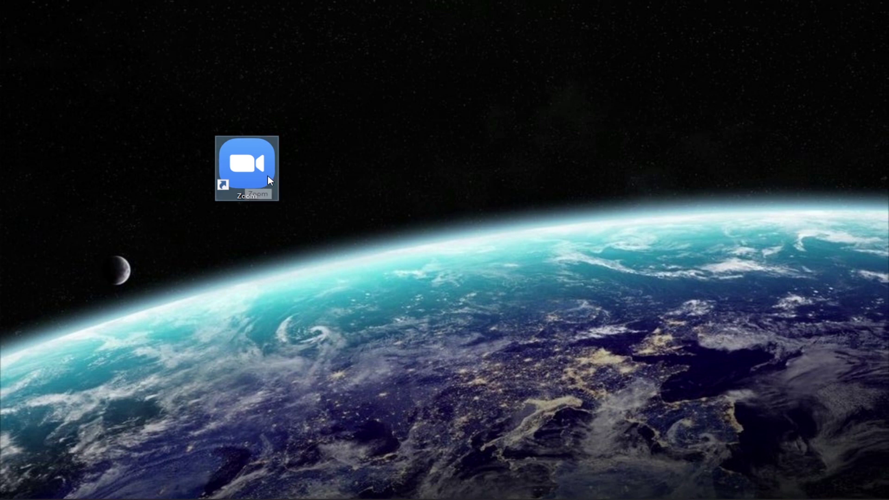
left_click(774, 79)
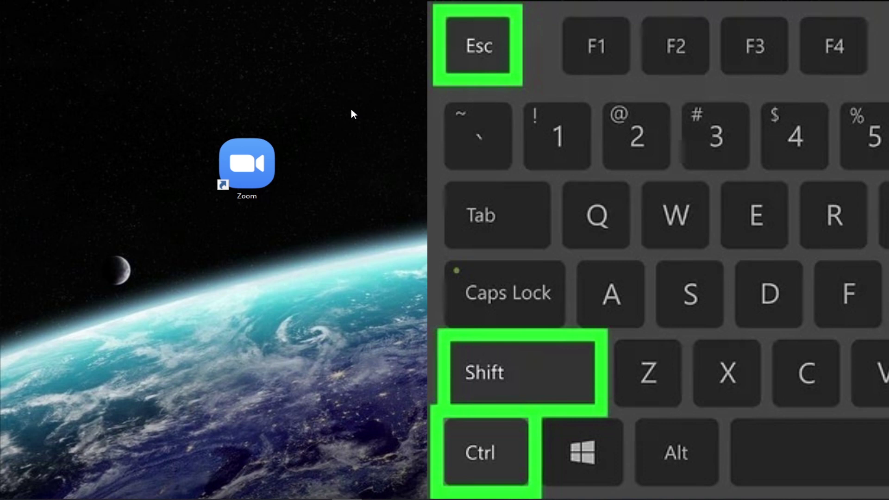
key("ctrl+shift+Escape")
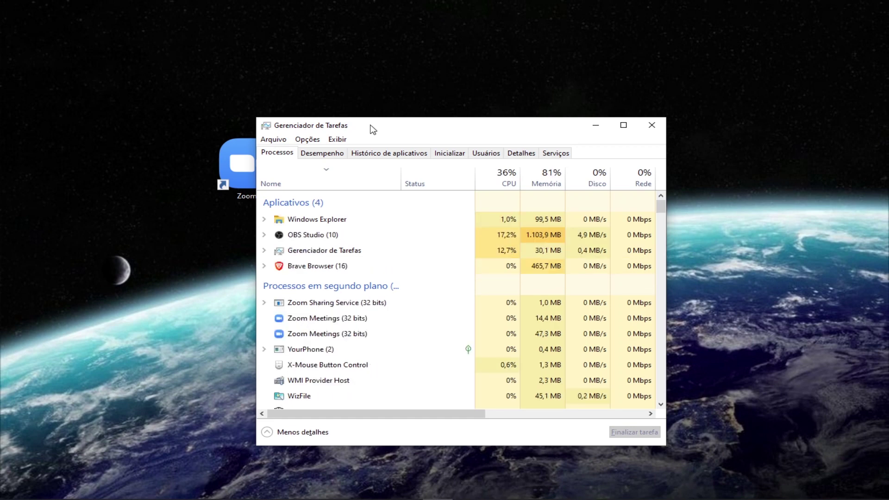
left_click_drag(376, 130, 363, 116)
left_click(641, 113)
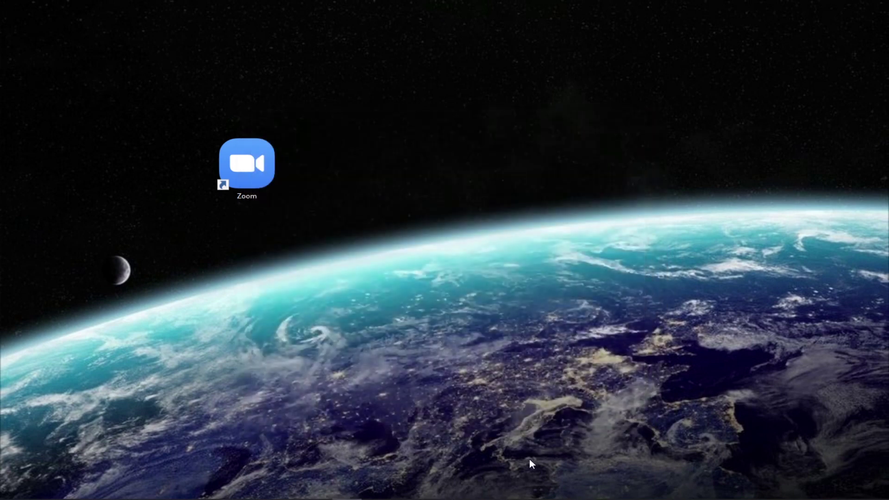
- Open Task Manager and show the detailed list of running processes
right_click(531, 495)
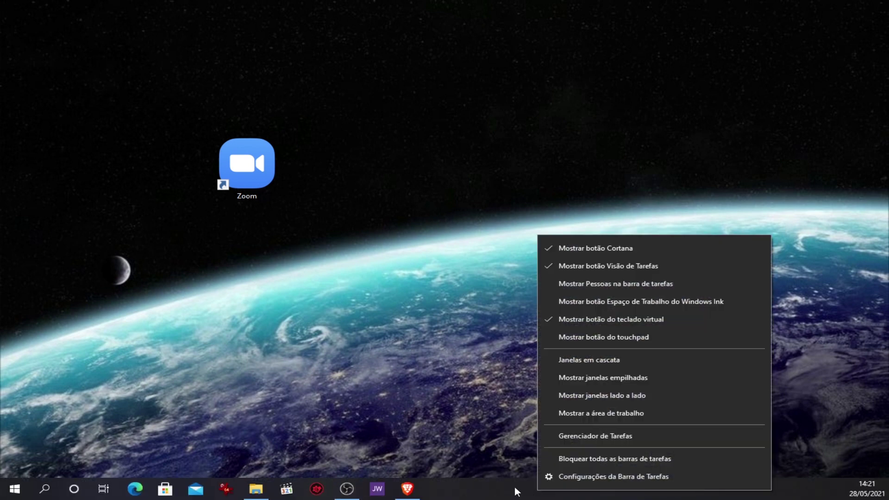
left_click(587, 438)
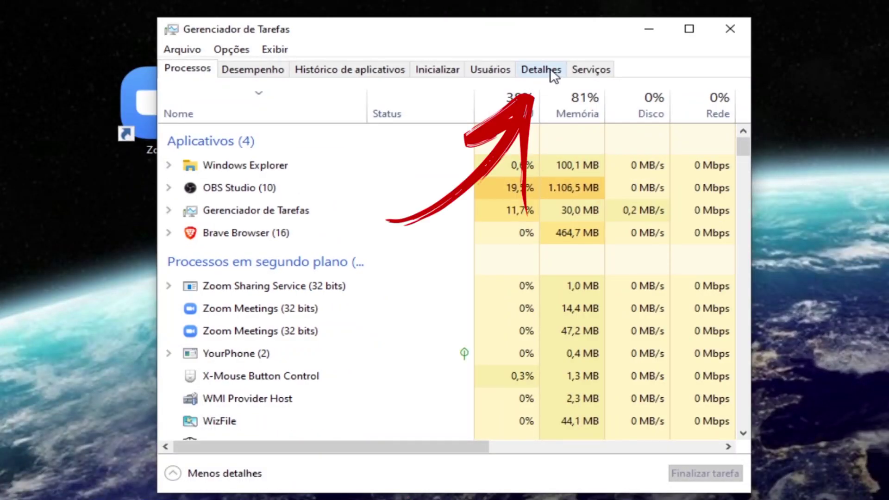
left_click(542, 68)
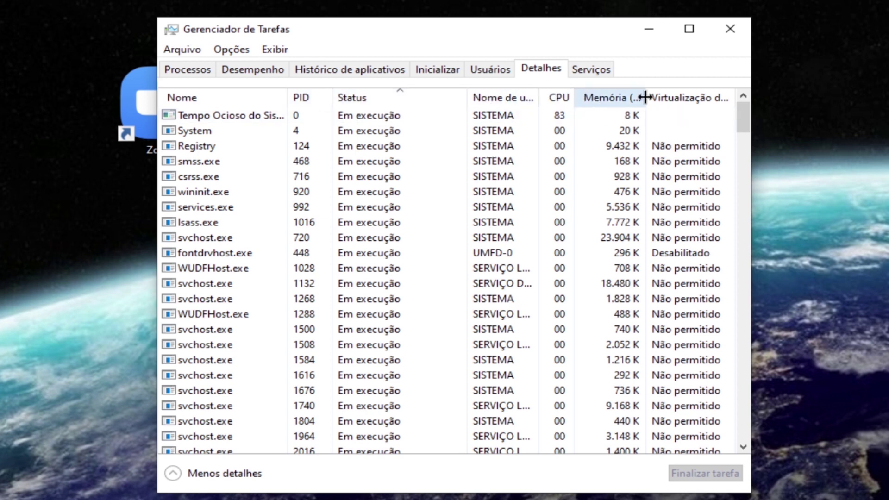
- Add the Plataforma column to the process details, narrowing the memory column and widening Plataforma so its heading is readable
right_click(392, 104)
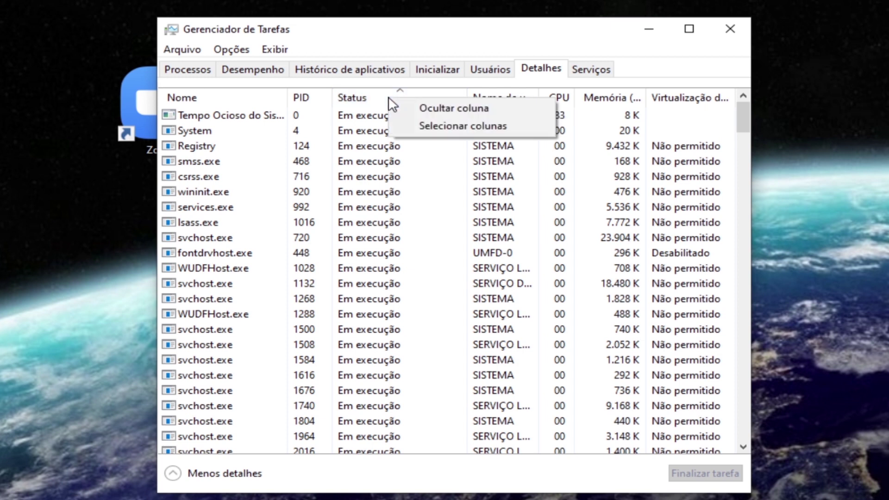
left_click(459, 132)
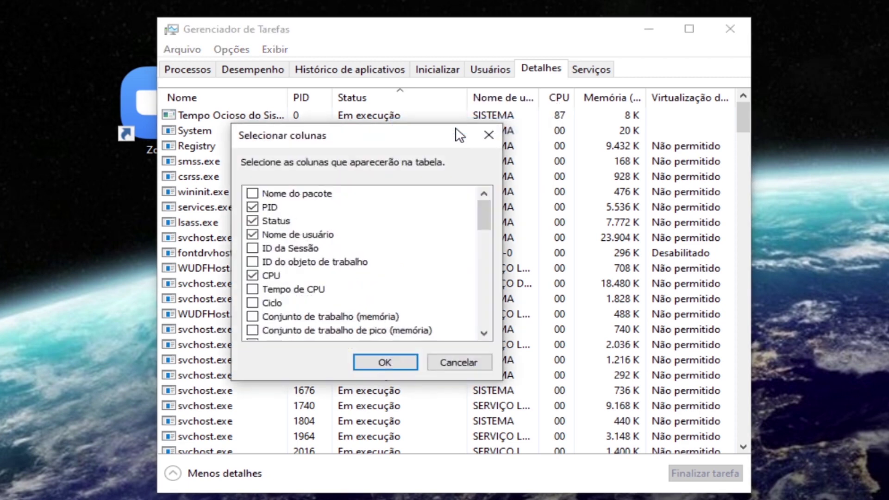
left_click_drag(304, 139, 348, 132)
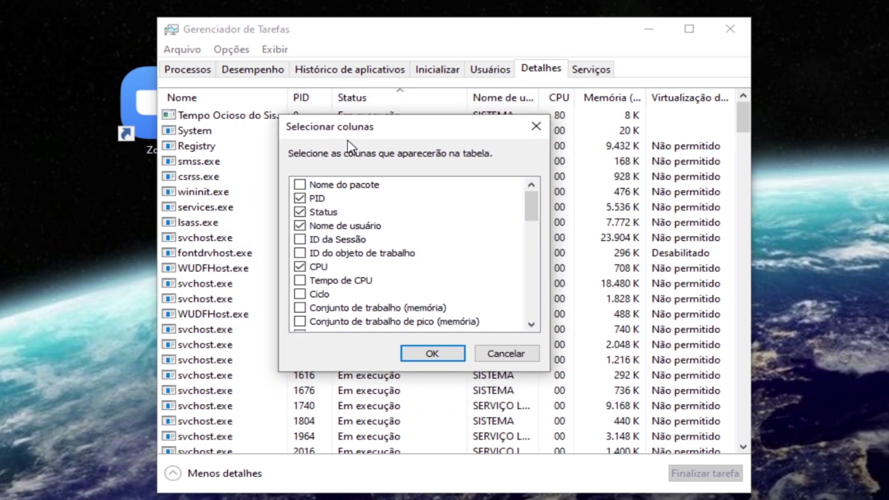
left_click_drag(533, 204, 514, 290)
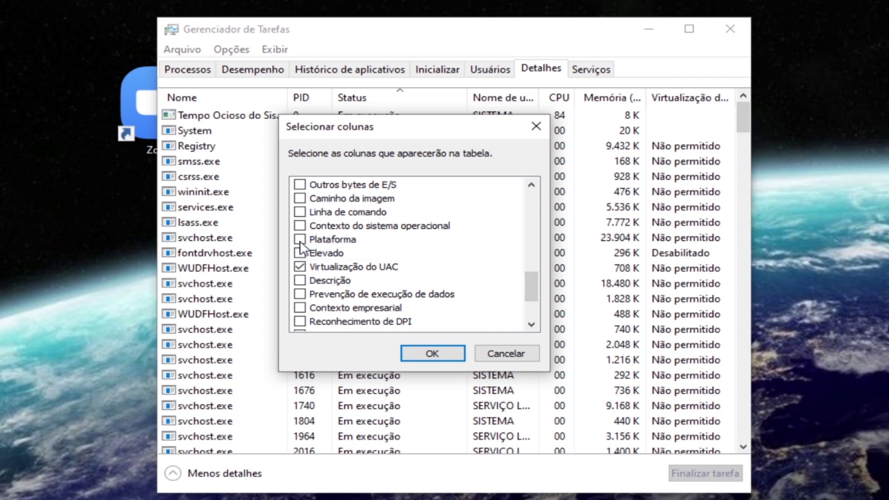
left_click(431, 351)
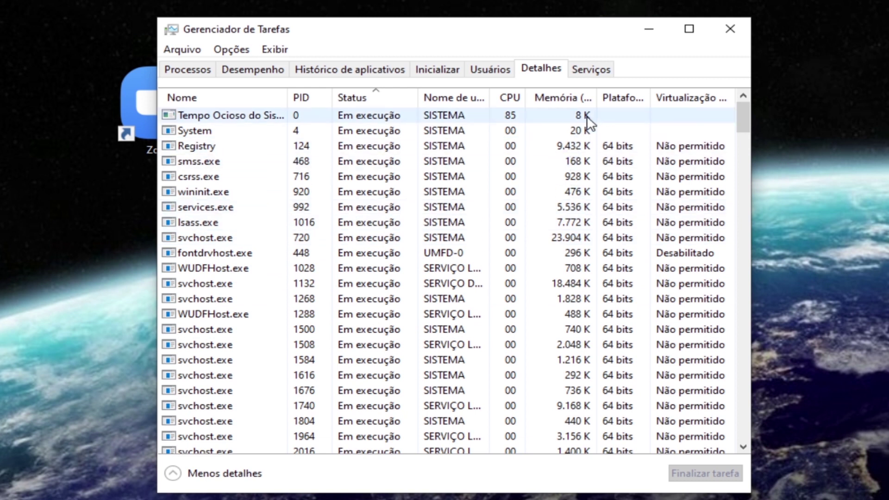
left_click_drag(598, 97, 547, 100)
left_click_drag(601, 97, 641, 96)
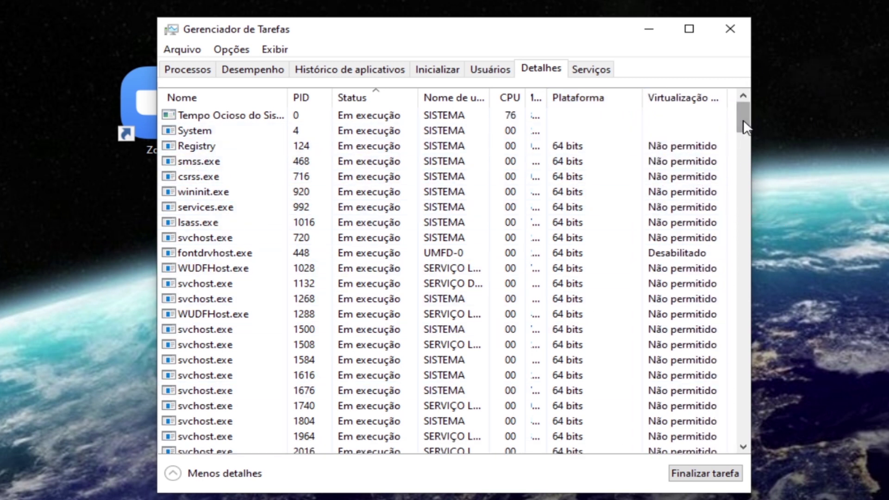
- Find Zoom.exe in the process list, check its platform, and close Task Manager
left_click_drag(743, 114, 767, 385)
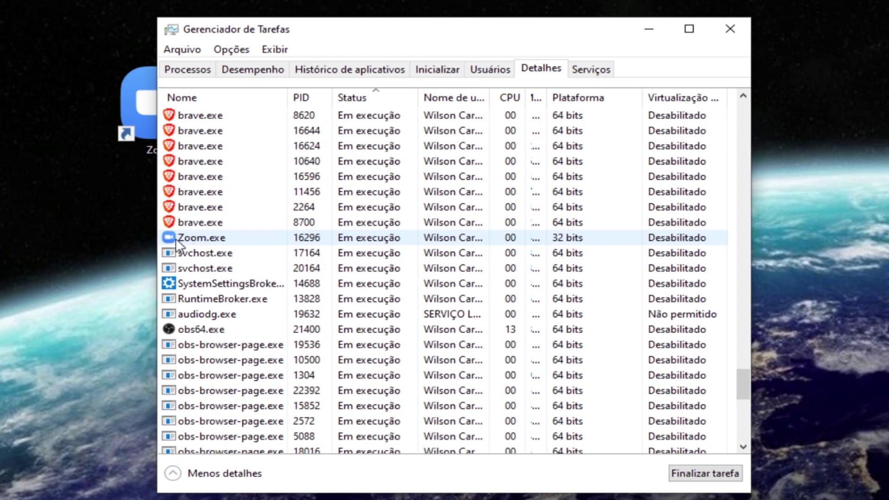
left_click(207, 238)
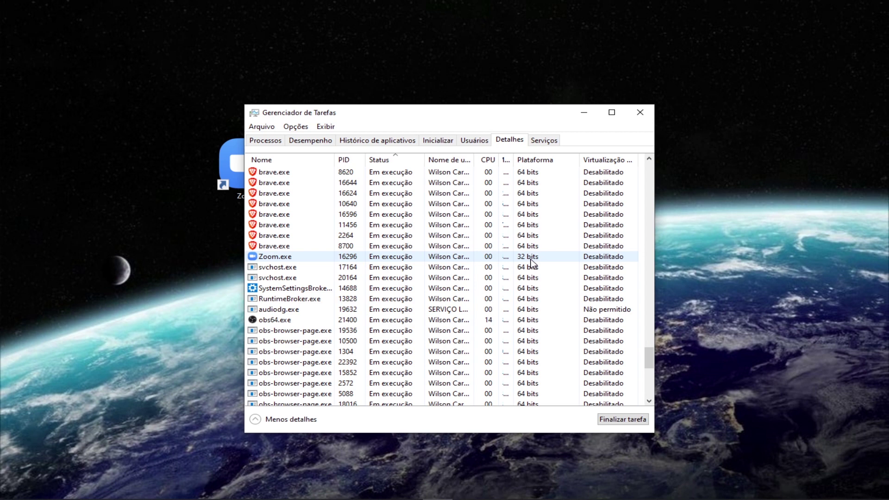
left_click(640, 112)
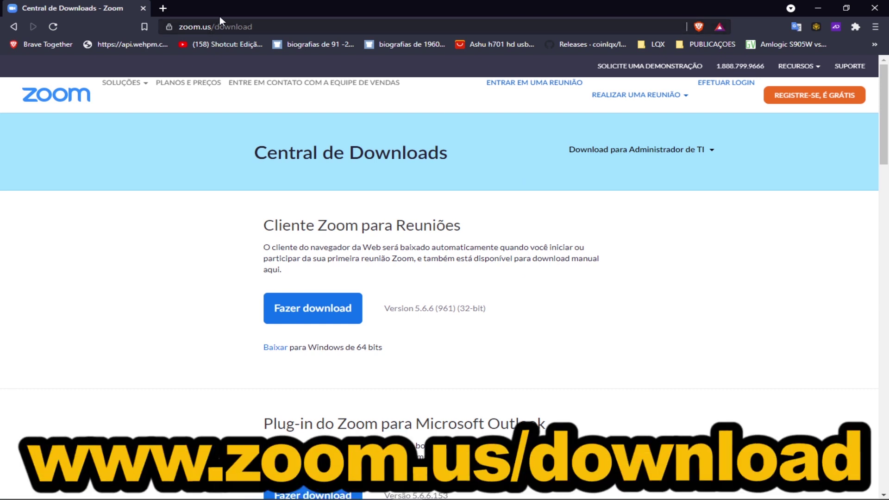
- On the zoom.us/download page in Brave, examine the version offered for Cliente Zoom para Reuniões and the separate Windows 64-bit download
left_click(227, 31)
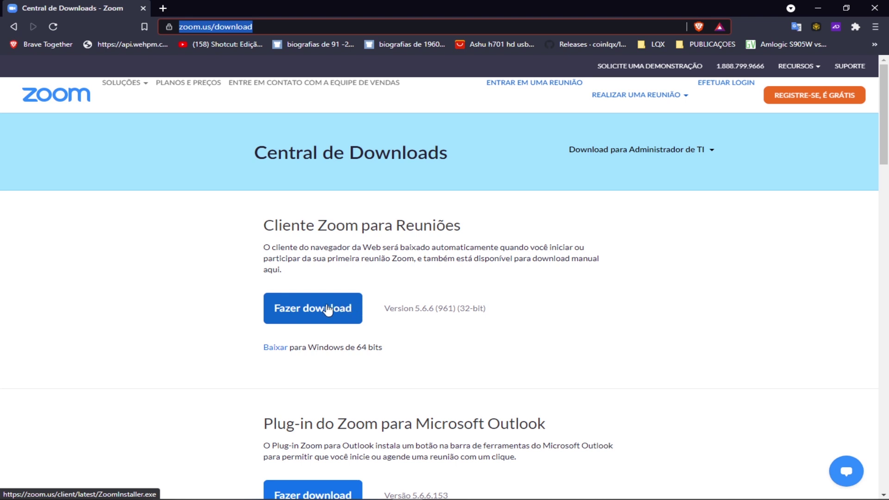
left_click_drag(488, 310, 385, 309)
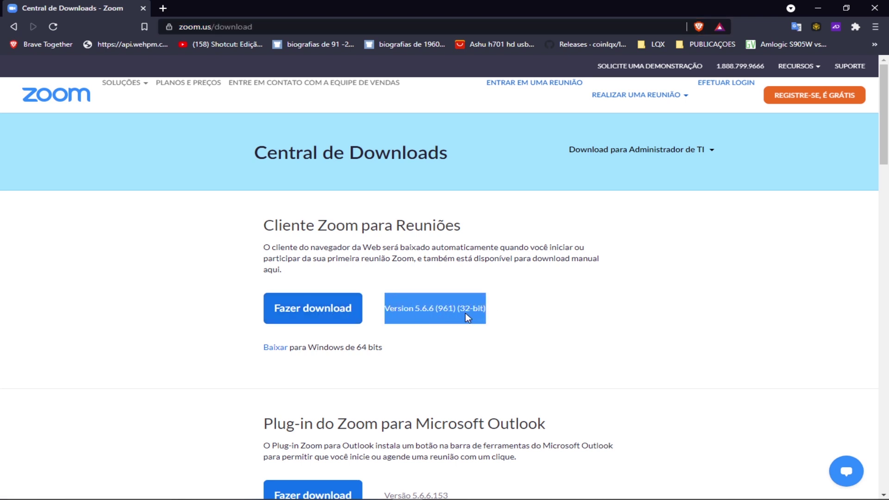
left_click_drag(465, 310, 484, 309)
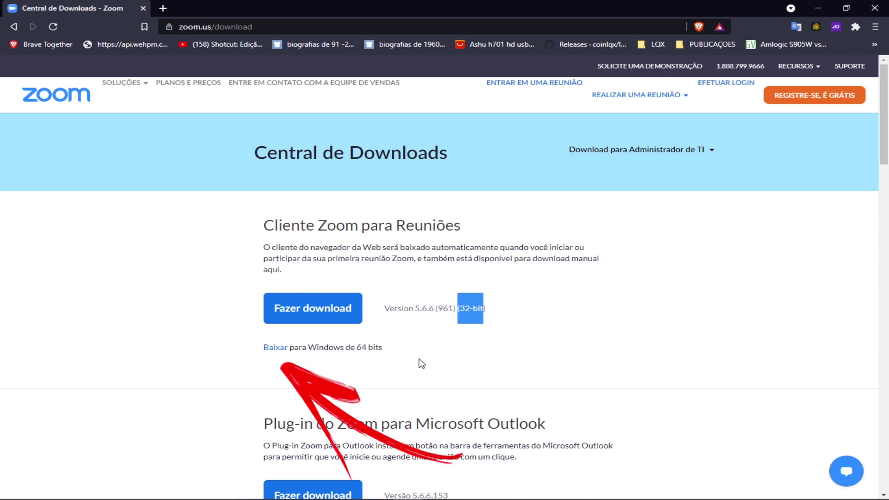
left_click_drag(392, 348, 292, 351)
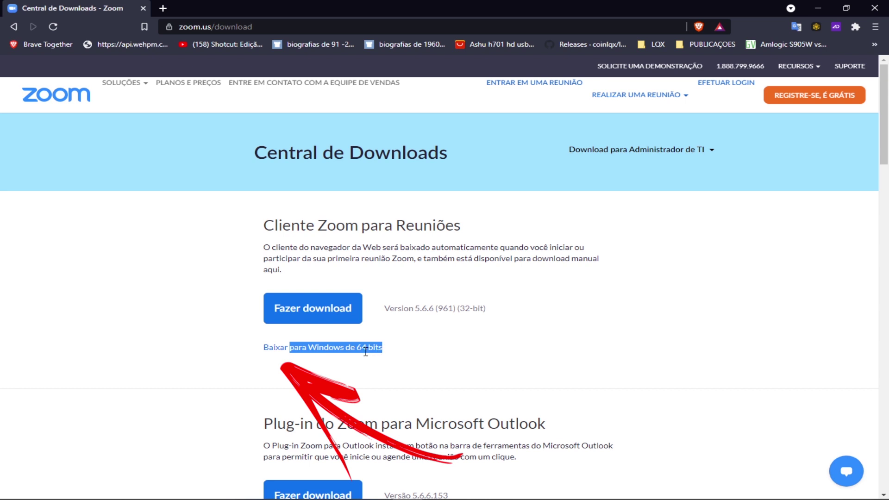
- Download the Windows 64-bit Zoom client and save it as ZoomInstaller (1).exe in the Downloads folder
left_click(275, 352)
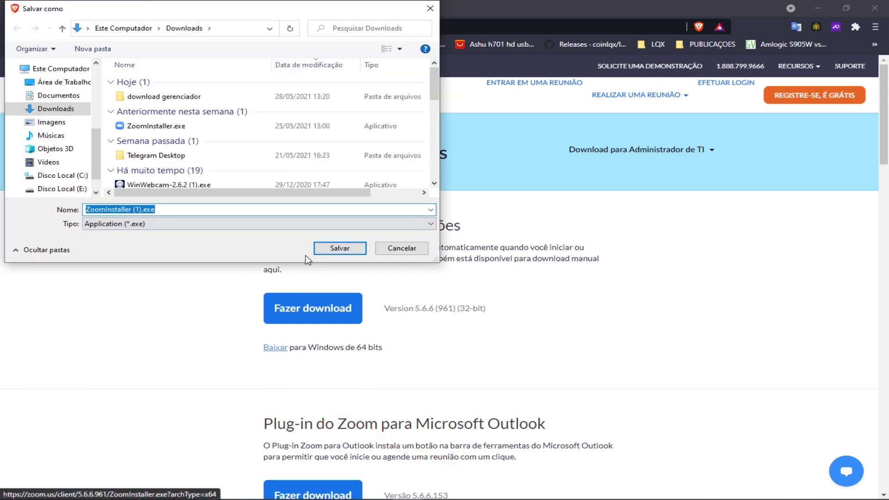
left_click(338, 251)
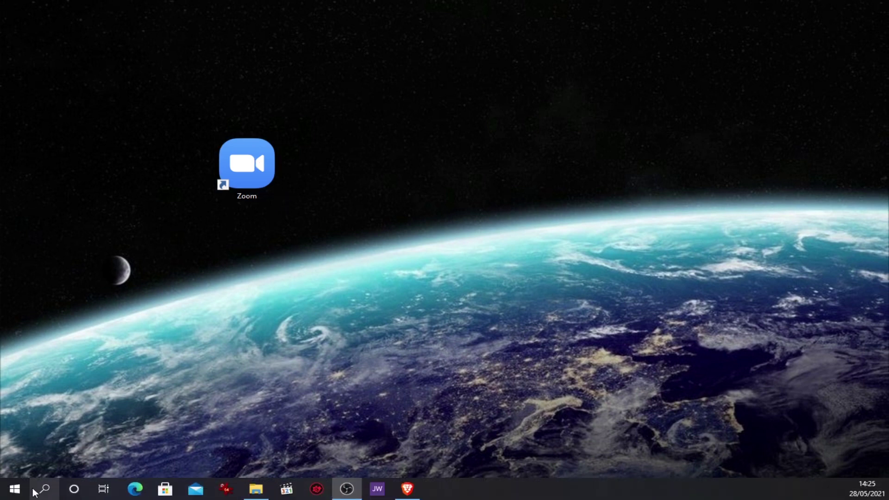
- Search Windows for "adi" and open the Adicionar ou remover programas settings
left_click(44, 490)
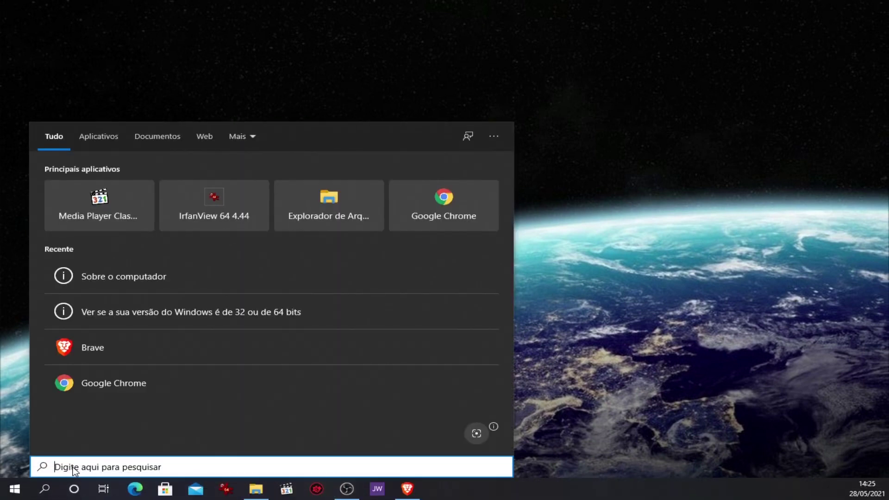
type("adi")
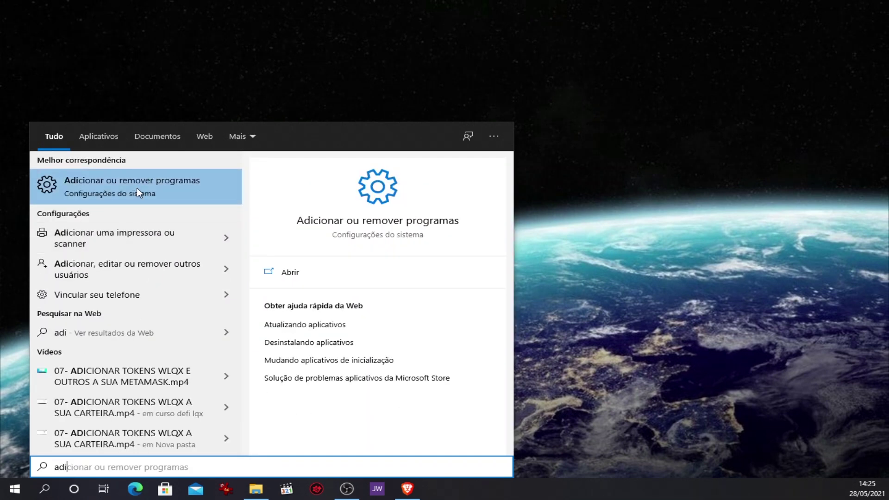
left_click(293, 276)
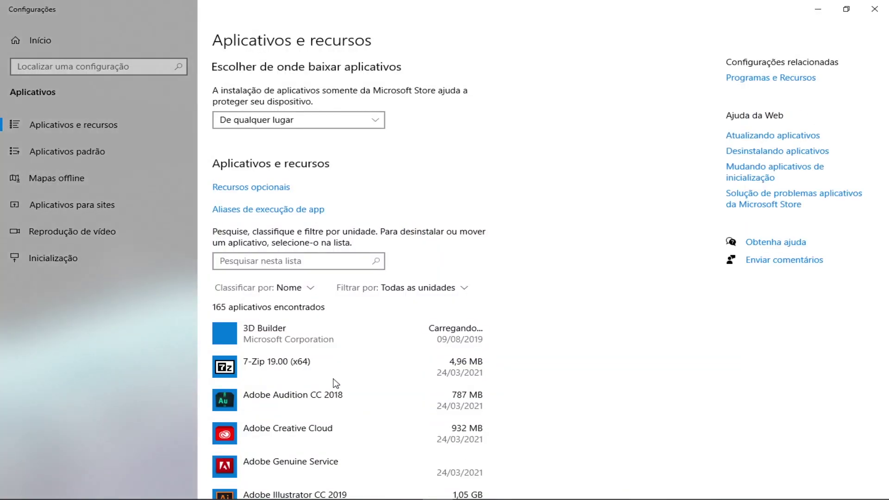
- Find Zoom among the installed applications and uninstall it
scroll(340, 385, "down", 3)
scroll(341, 387, "down", 20)
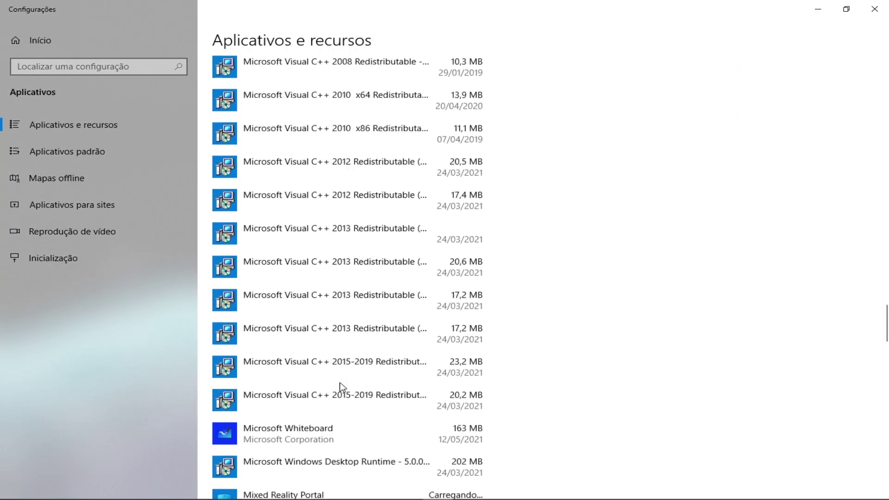
scroll(341, 394, "down", 15)
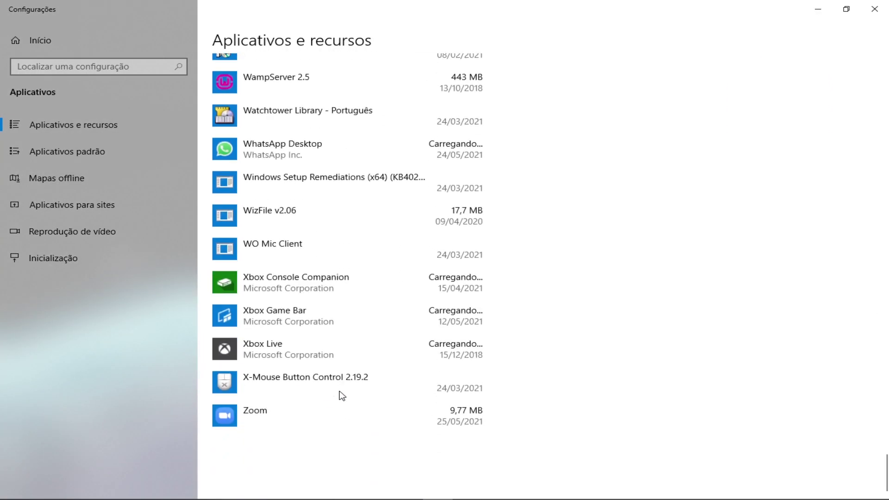
left_click(267, 417)
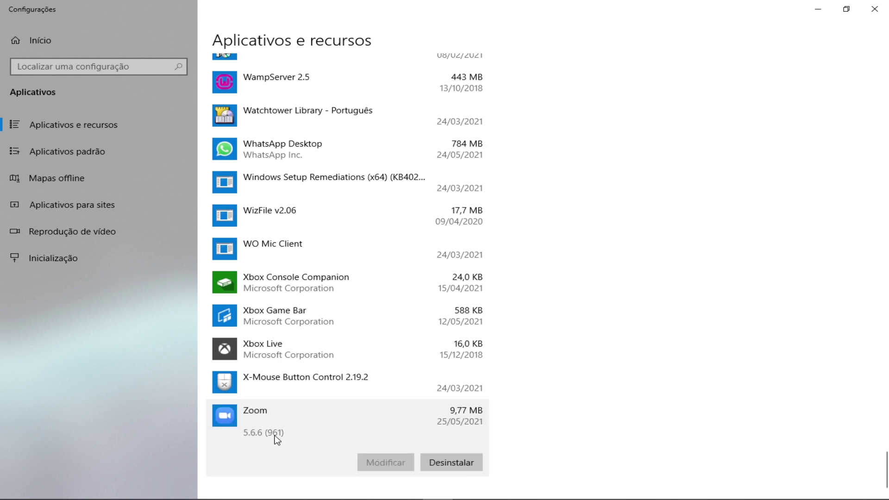
left_click(450, 463)
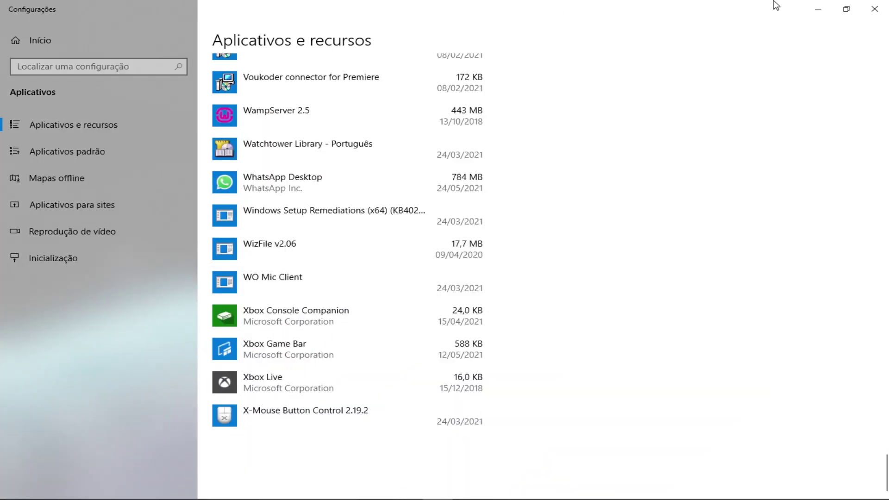
- Minimize the Windows settings and run the downloaded ZoomInstaller (1).exe from Brave
left_click(811, 15)
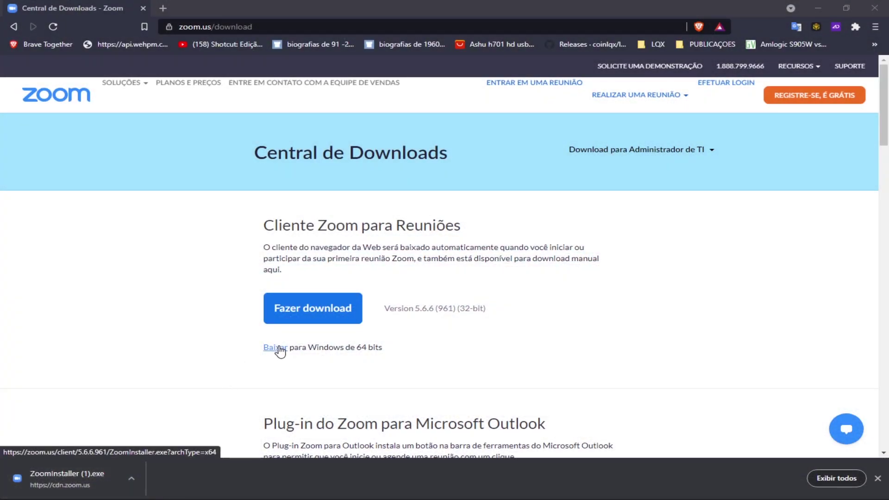
left_click(79, 472)
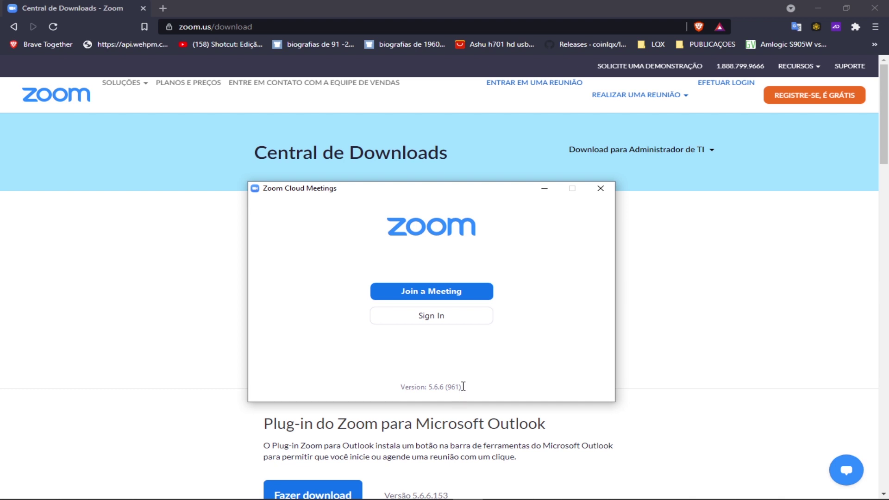
- Compare the version in the Zoom Cloud Meetings window with the download page, moving the window aside and back
left_click_drag(396, 394, 422, 395)
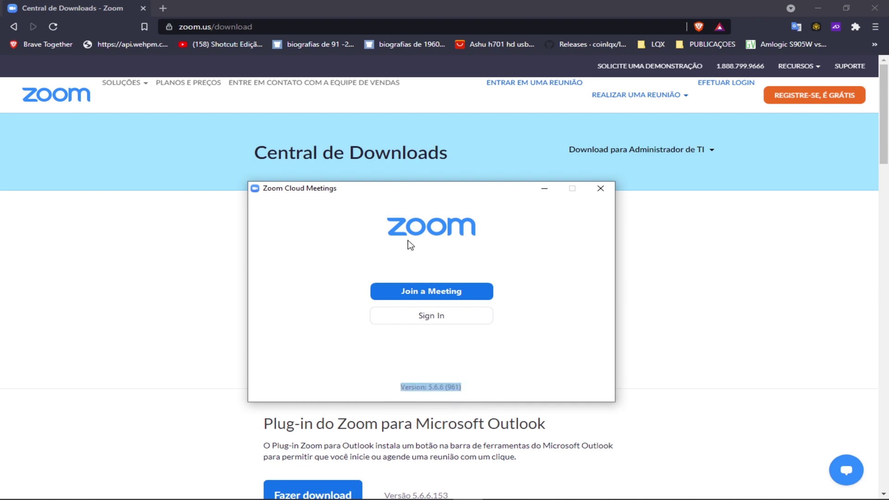
left_click_drag(396, 190, 683, 213)
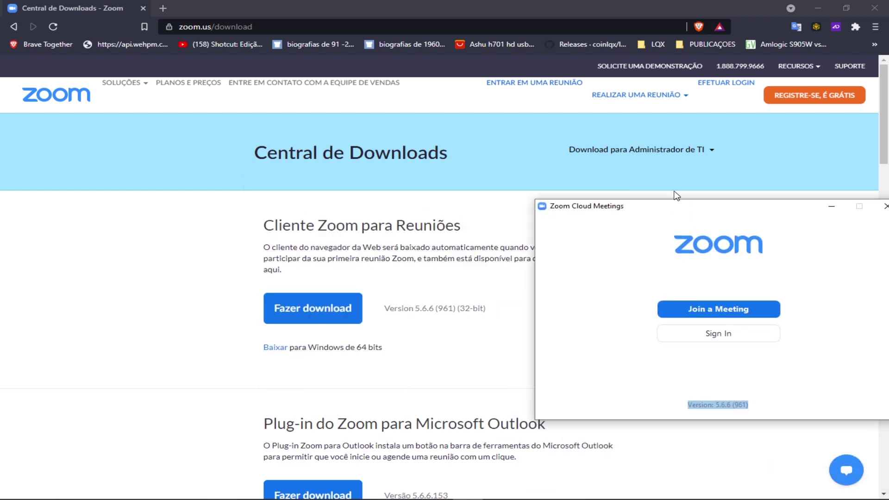
left_click_drag(673, 211, 333, 176)
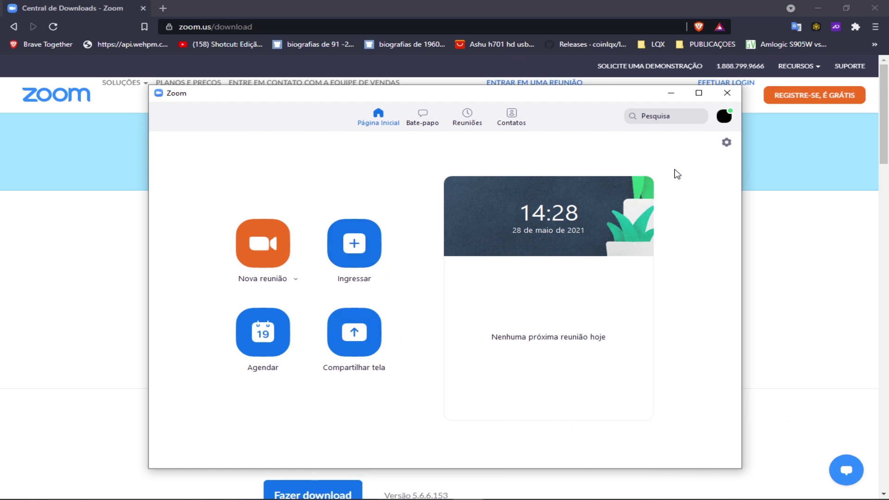
- Check the version in the Sobre o Zoom dialog and minimize the Brave and Zoom windows
left_click(725, 118)
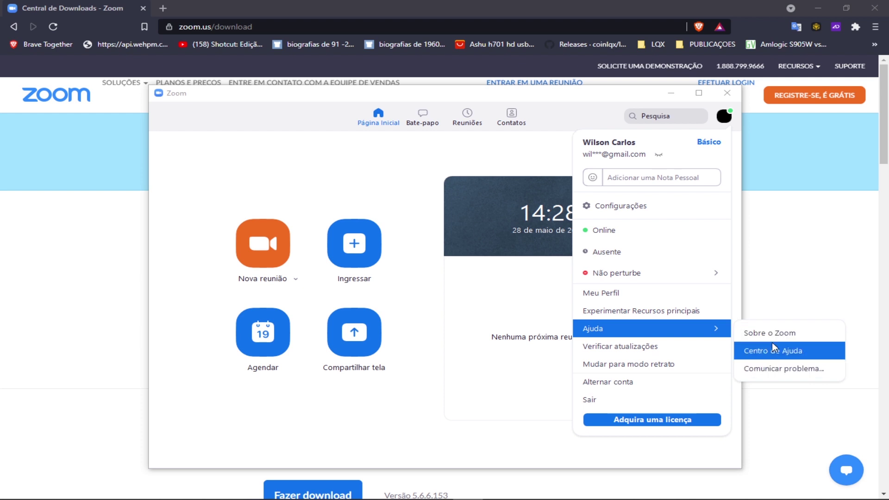
left_click(780, 339)
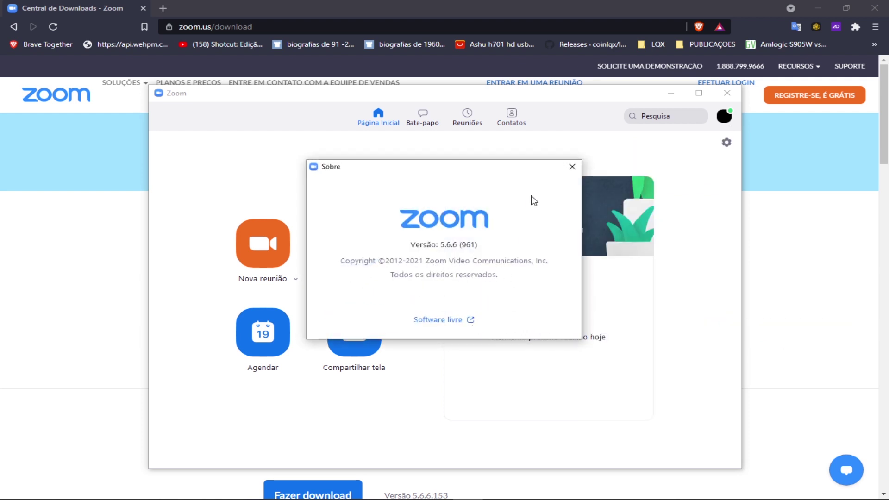
left_click(817, 9)
left_click(671, 97)
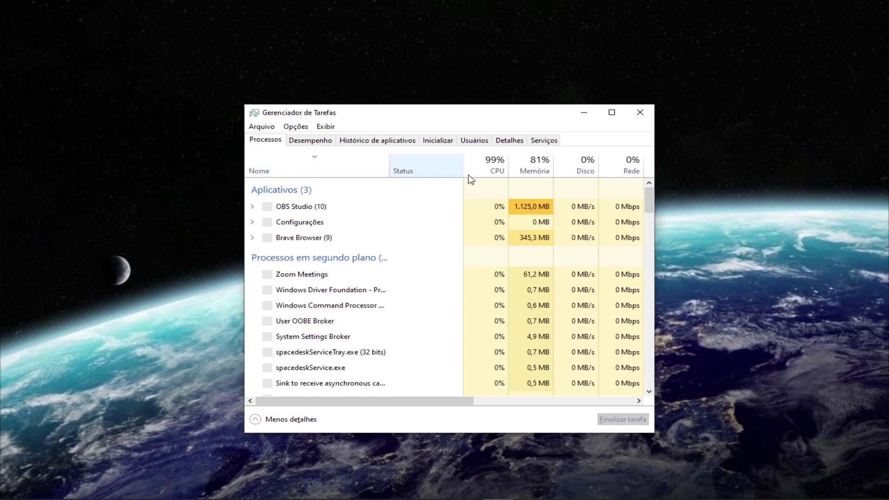
- Show the process details in Task Manager and look through the list for Zoom.exe and its platform
left_click(508, 145)
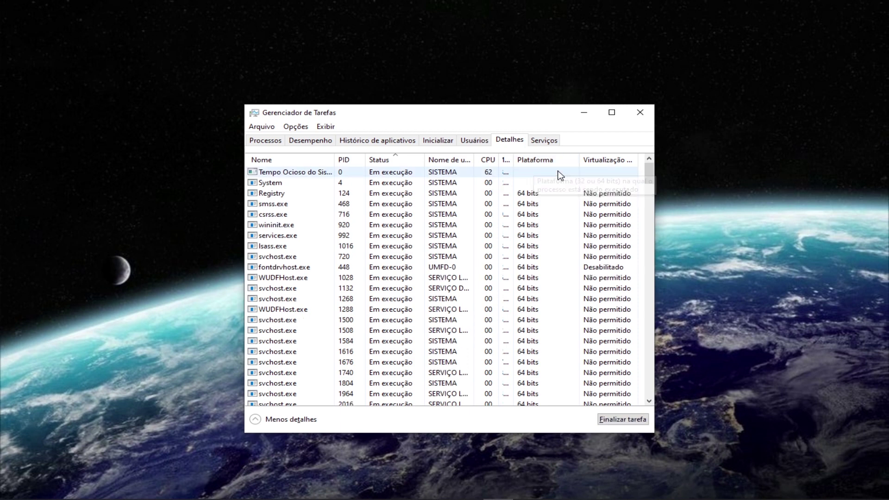
scroll(559, 260, "down", 20)
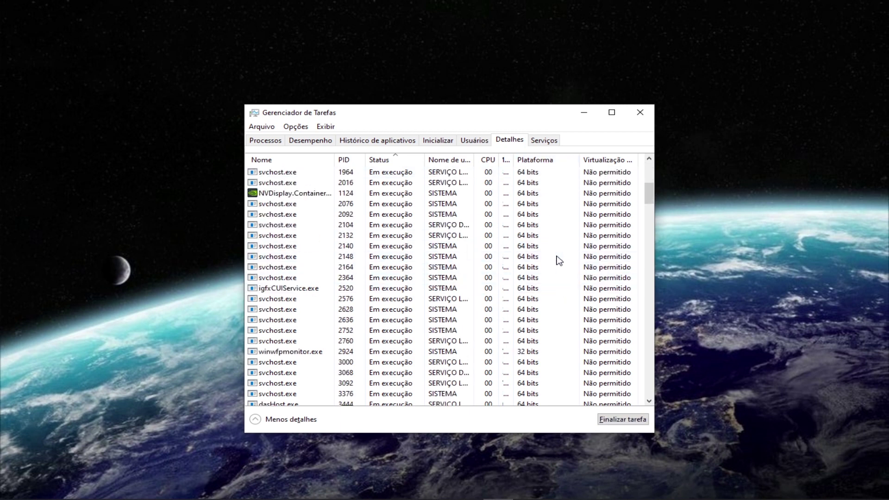
scroll(338, 297, "down", 20)
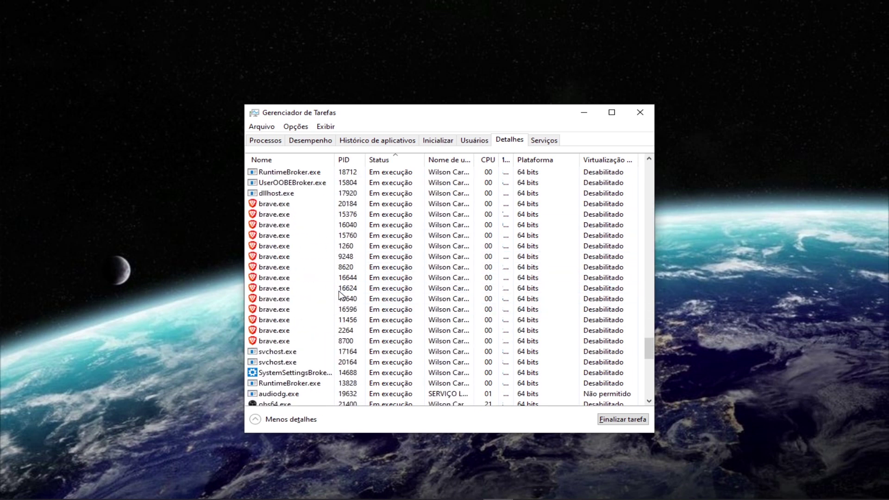